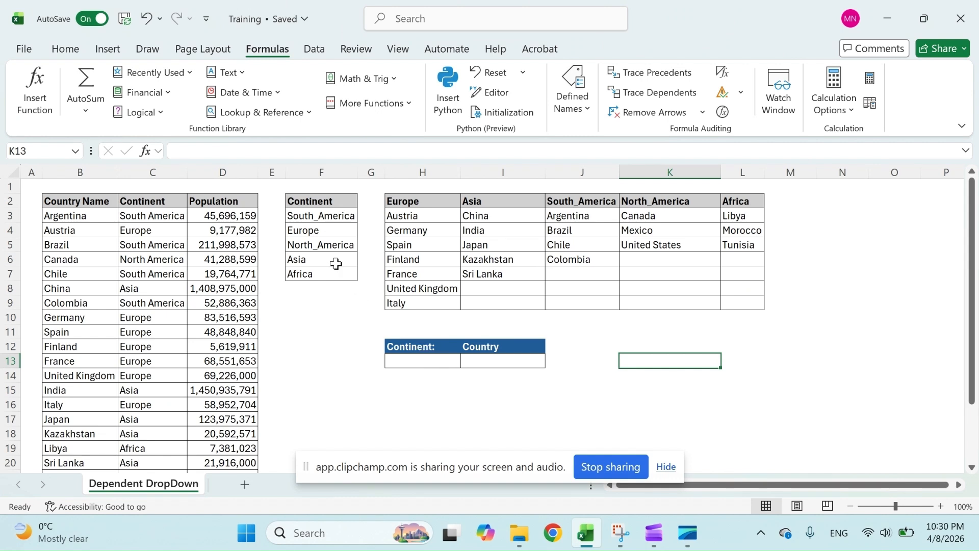
# Create a named range from the Continent list in F2:F7, taking the name from its top row.
pyautogui.click(490, 360)
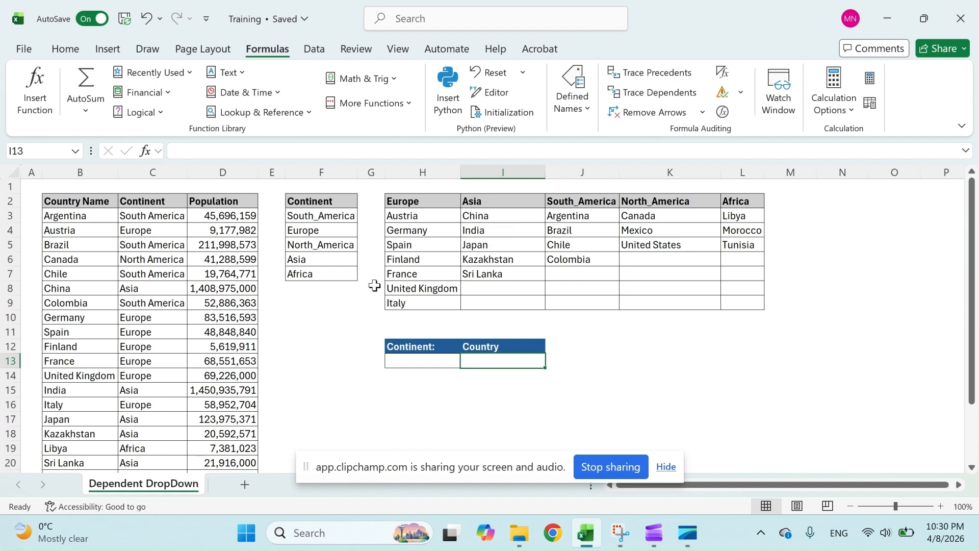
pyautogui.click(334, 330)
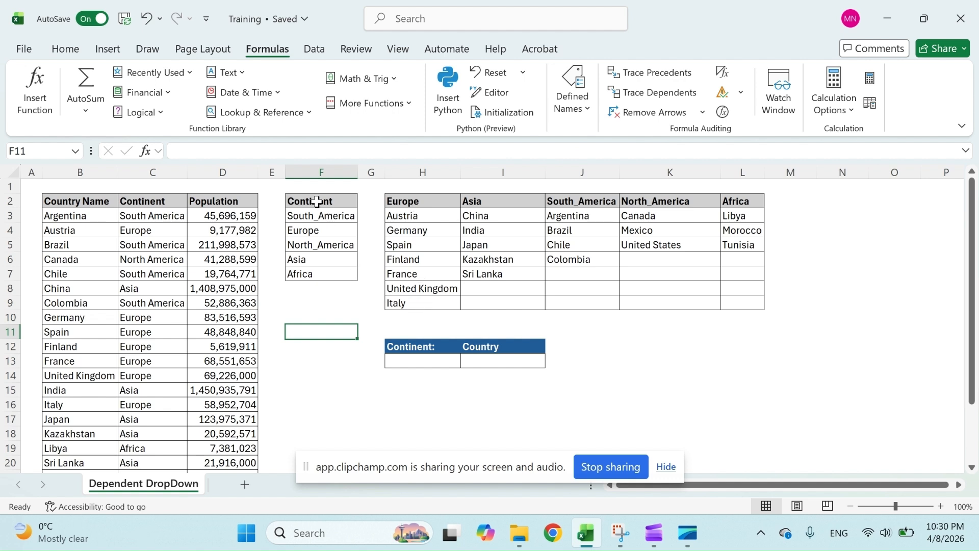
pyautogui.moveTo(317, 201); pyautogui.dragTo(321, 273)
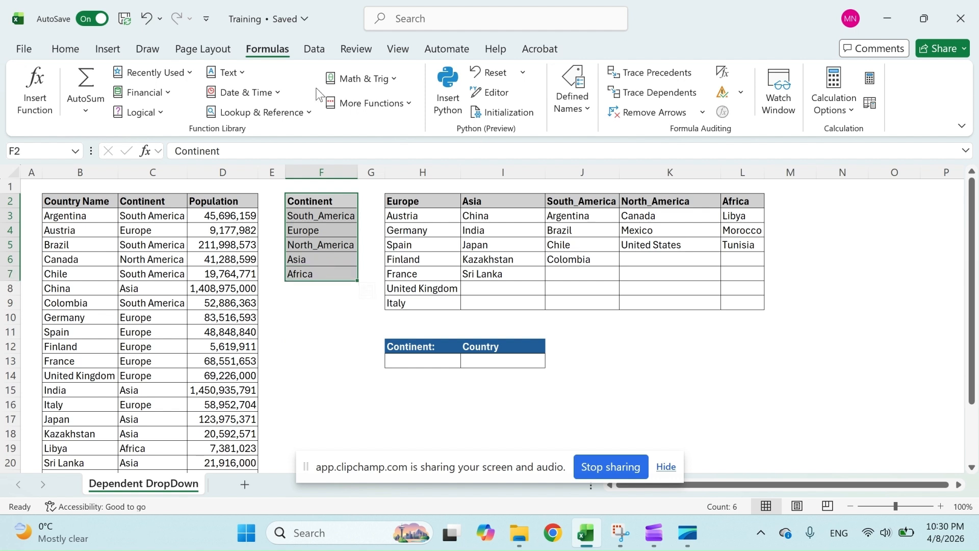
pyautogui.click(568, 110)
pyautogui.click(622, 185)
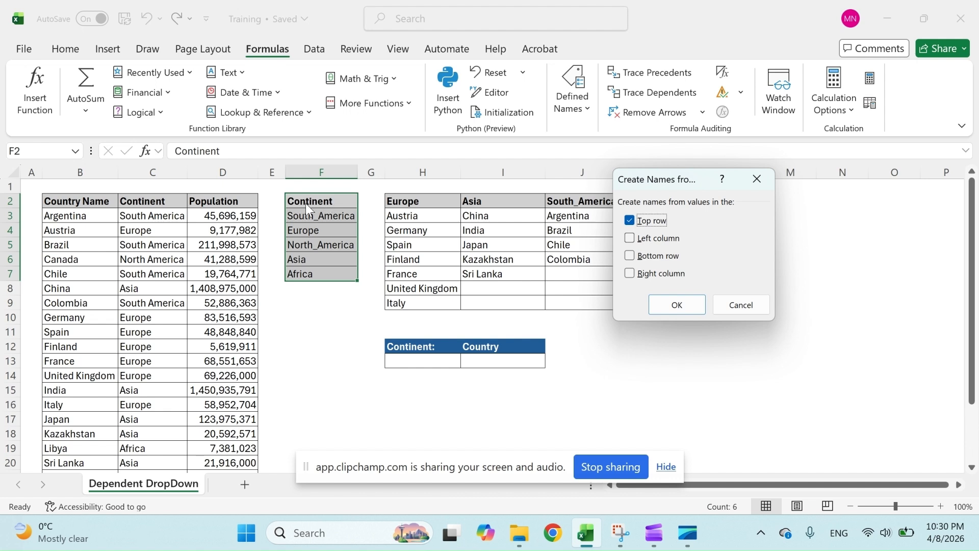
pyautogui.click(676, 305)
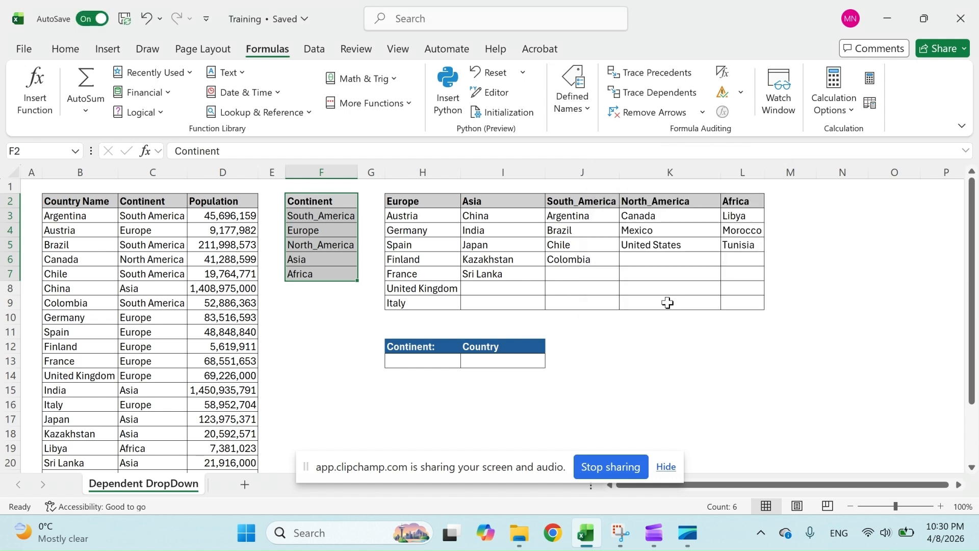
# Select the Continent named range to check which cells it covers.
pyautogui.click(322, 331)
pyautogui.click(75, 151)
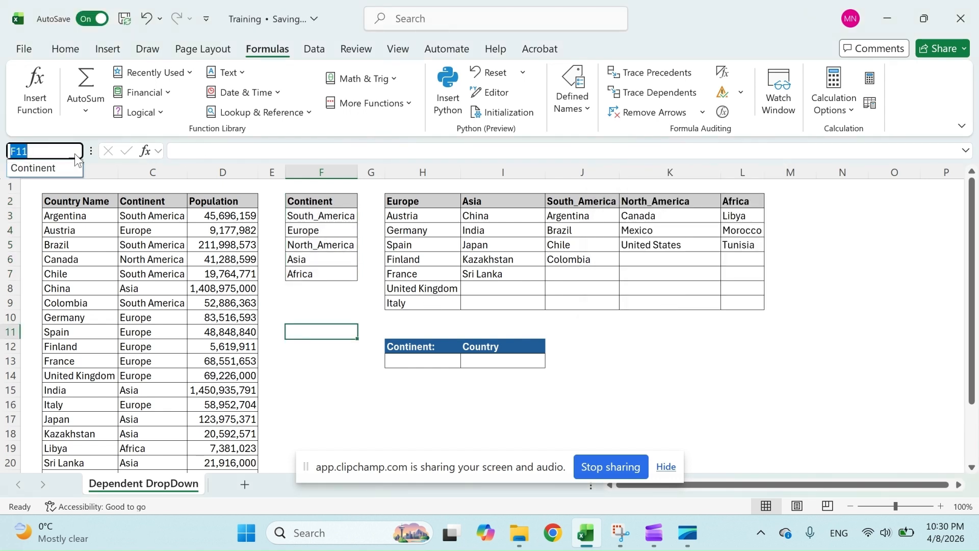
pyautogui.click(54, 169)
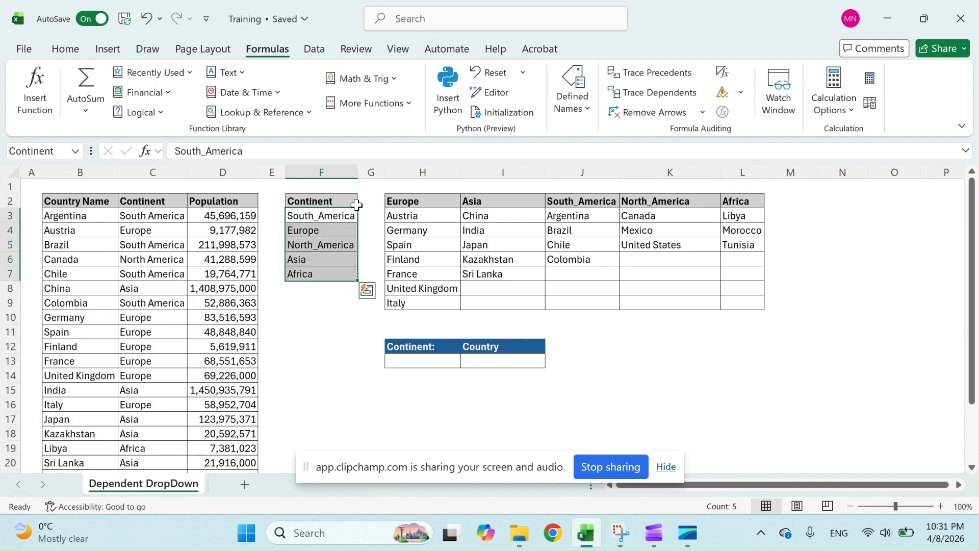
# Create a named range from the Europe column H2:H9, named from its top row.
pyautogui.click(453, 244)
pyautogui.moveTo(419, 203); pyautogui.dragTo(429, 299)
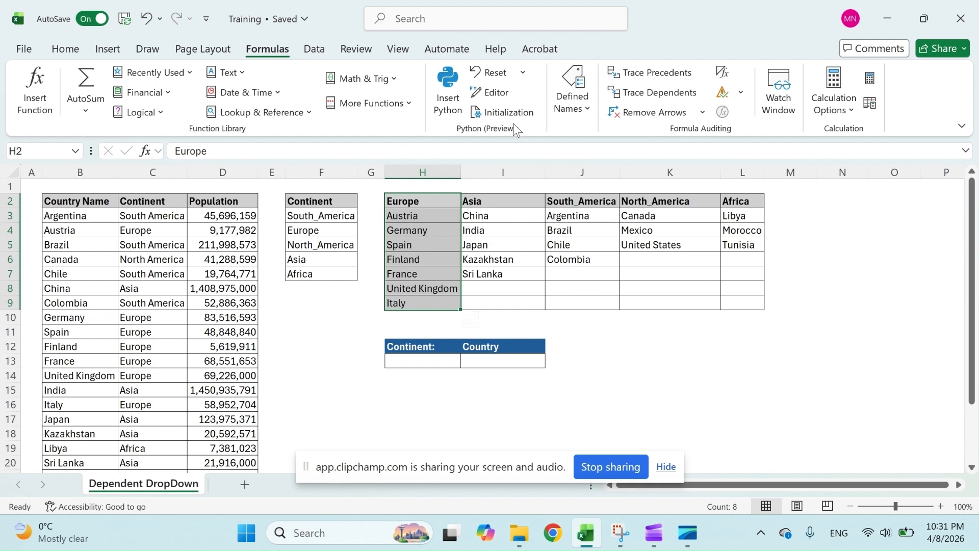
pyautogui.click(571, 97)
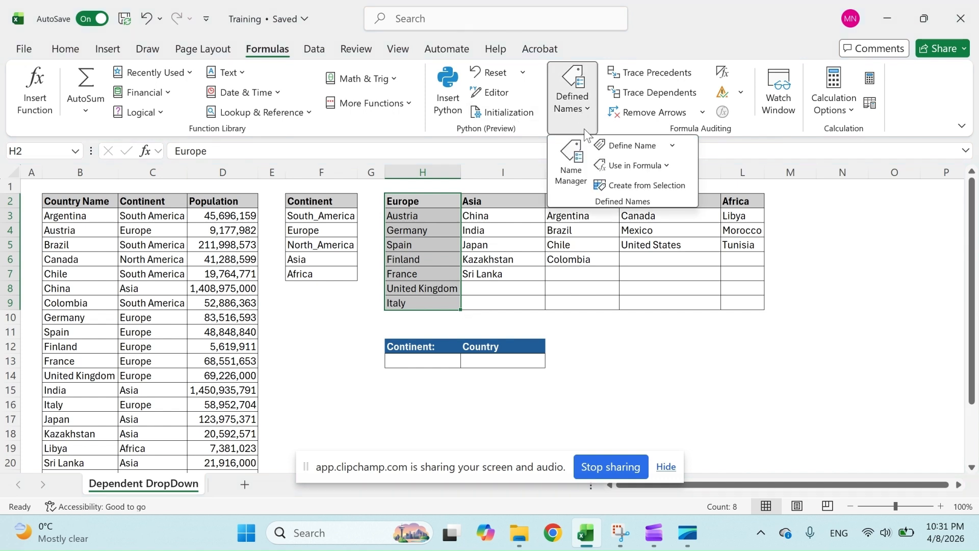
pyautogui.click(631, 187)
pyautogui.click(684, 304)
# Create a named range from the Asia column I2:I9, named from its top row.
pyautogui.moveTo(499, 200); pyautogui.dragTo(512, 309)
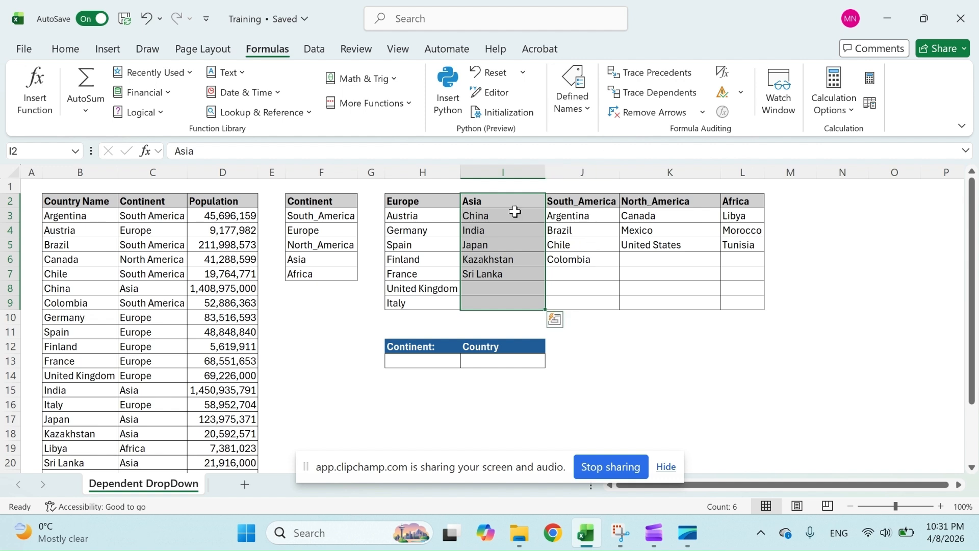
pyautogui.click(585, 107)
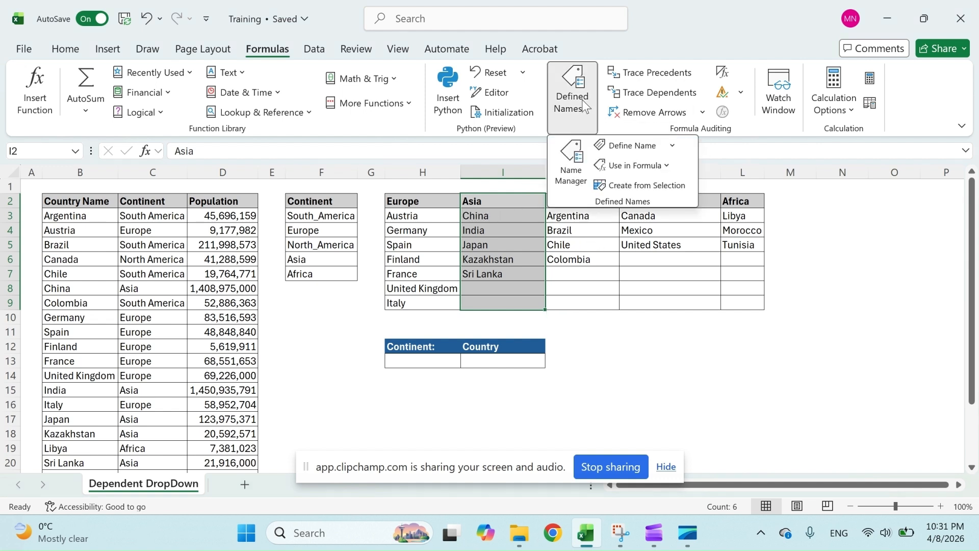
pyautogui.click(618, 187)
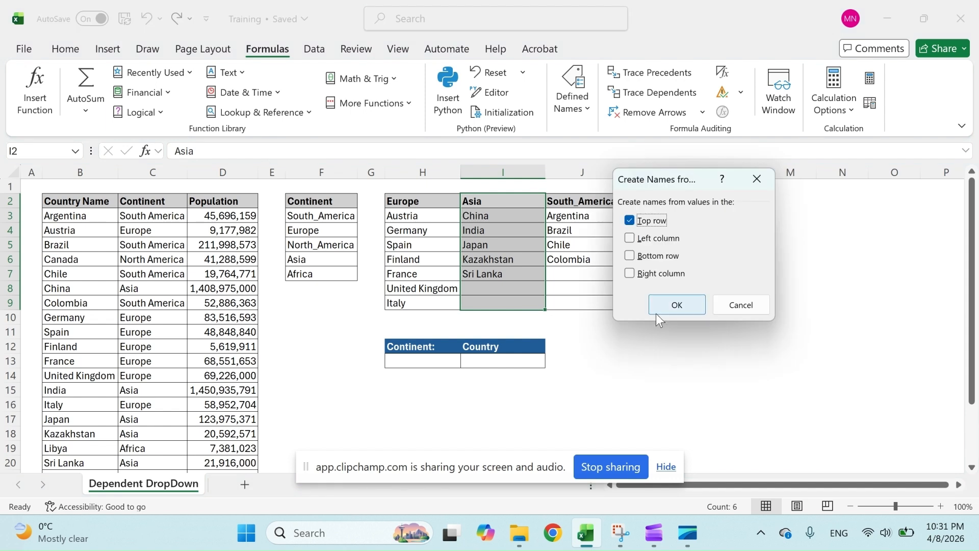
pyautogui.click(666, 304)
# Create a named range from the South_America column J2:J9, named from its top row.
pyautogui.moveTo(589, 200); pyautogui.dragTo(603, 302)
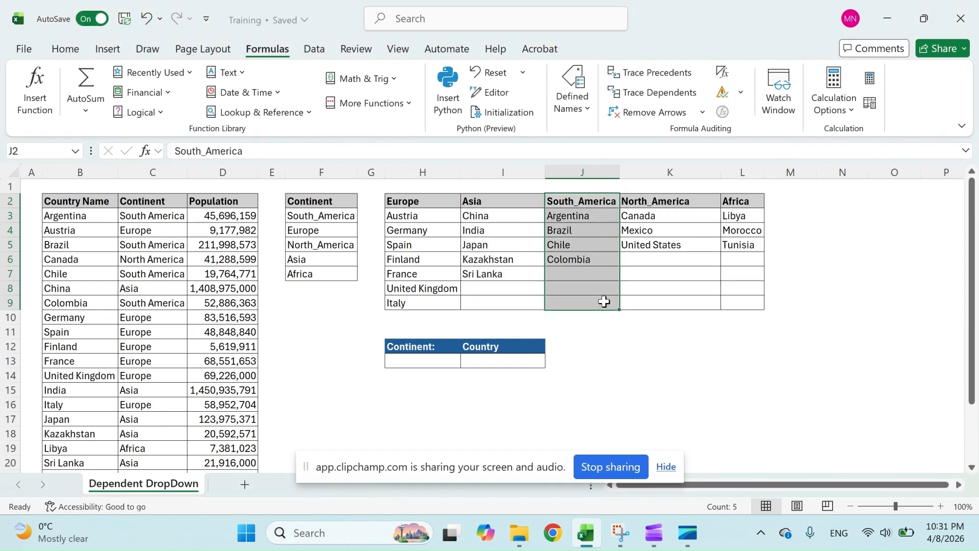
pyautogui.click(571, 99)
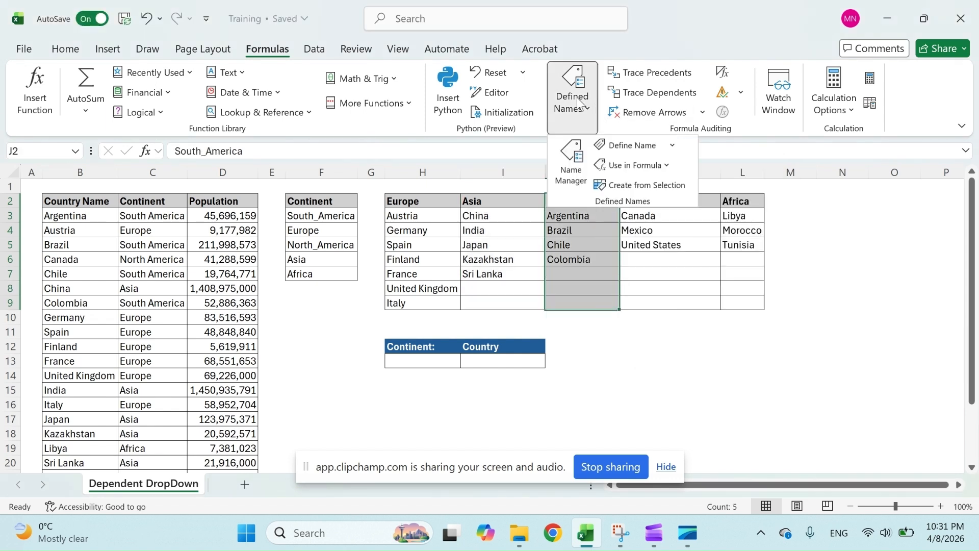
pyautogui.click(633, 186)
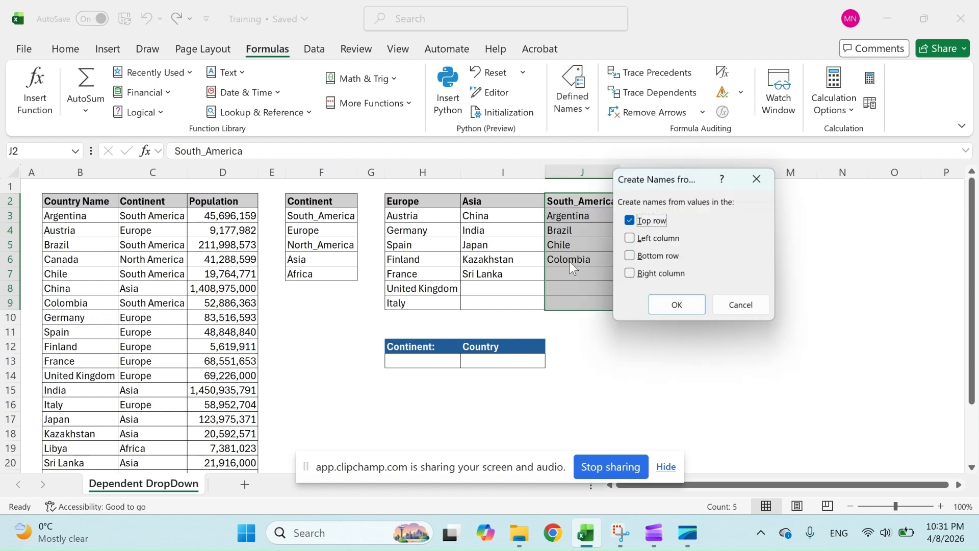
pyautogui.click(680, 301)
# Create a named range from the North_America column K2:K9, named from its top row.
pyautogui.moveTo(650, 196); pyautogui.dragTo(658, 303)
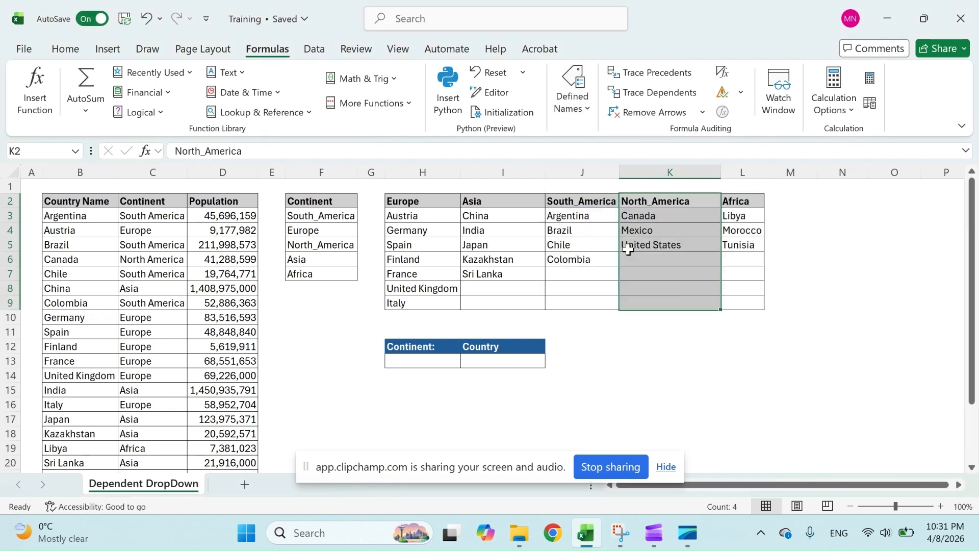
pyautogui.click(569, 116)
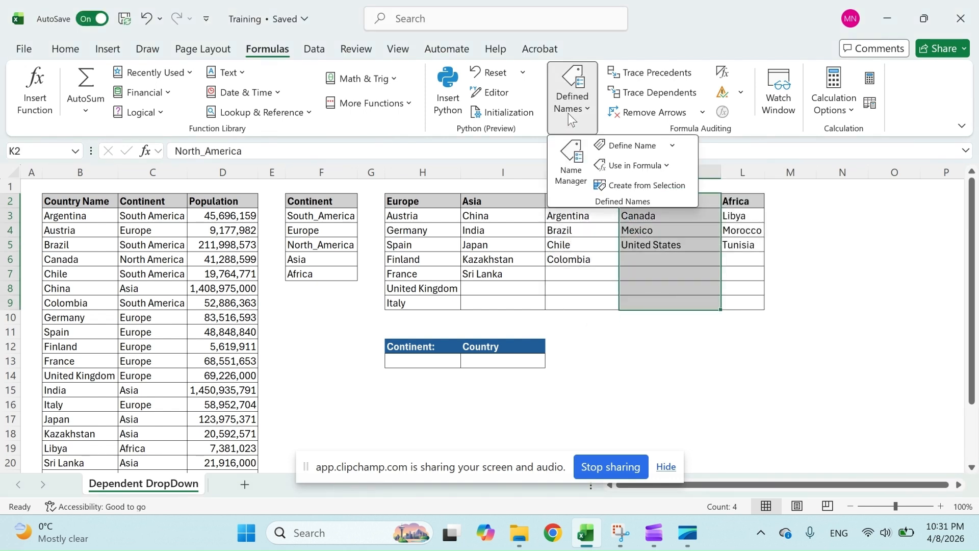
pyautogui.click(633, 186)
pyautogui.click(684, 305)
# Create a named range from the Africa column L2:L9, named from its top row.
pyautogui.moveTo(734, 201); pyautogui.dragTo(734, 304)
pyautogui.click(573, 100)
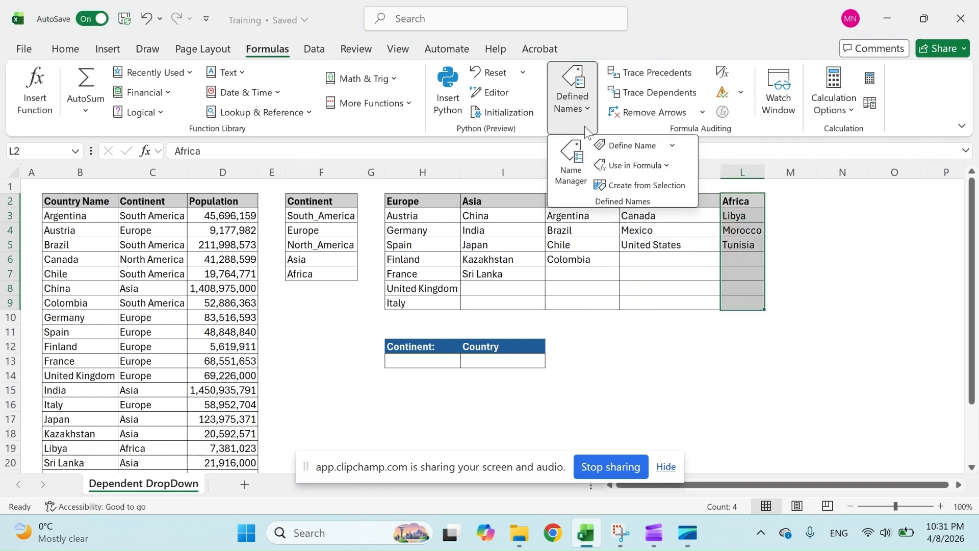
pyautogui.click(618, 185)
pyautogui.click(680, 305)
# Add list data validation to H13 with source =Continent, then choose Europe from its dropdown.
pyautogui.click(326, 318)
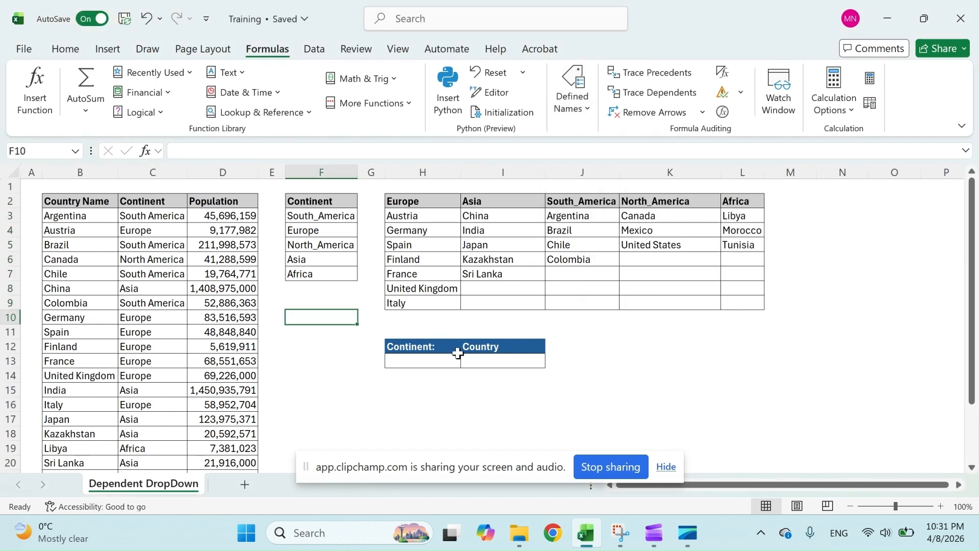
pyautogui.click(431, 361)
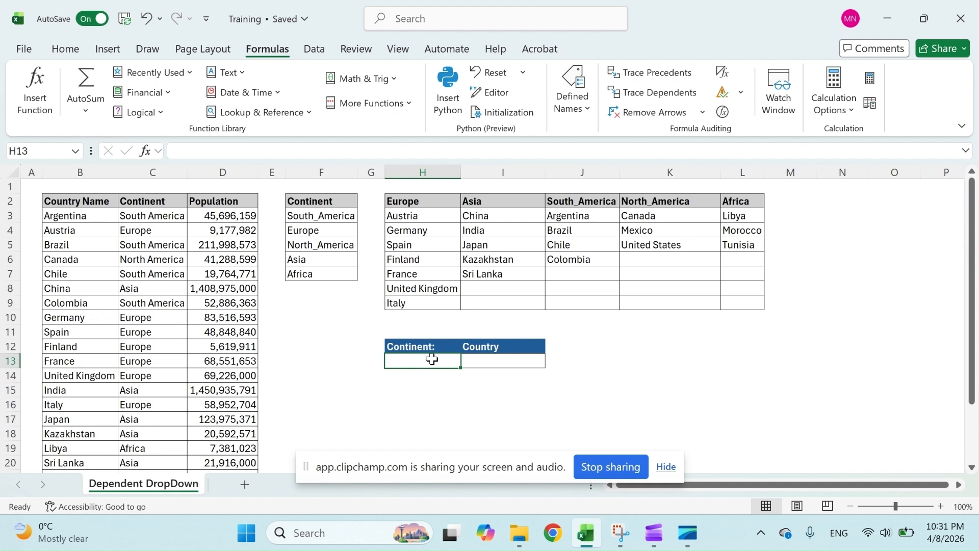
pyautogui.click(314, 52)
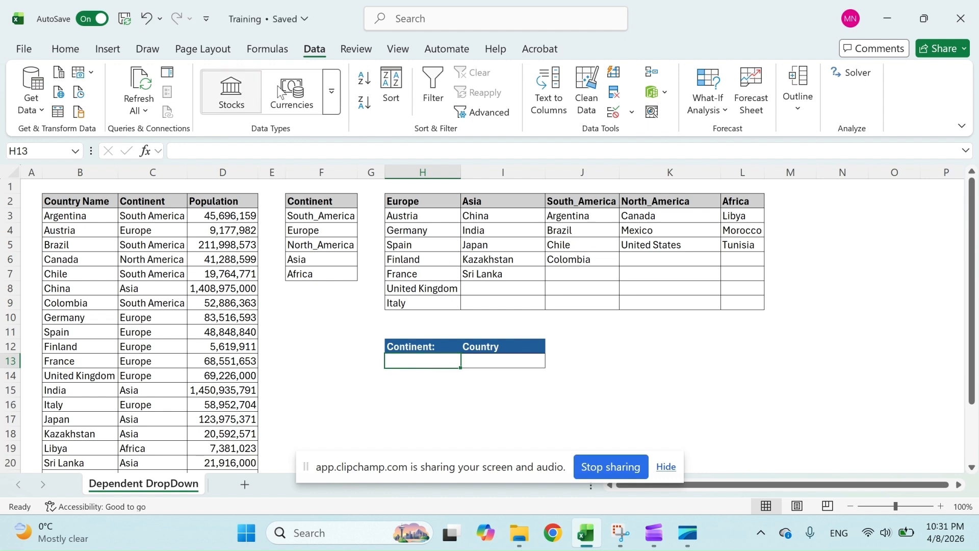
pyautogui.click(615, 114)
pyautogui.click(601, 204)
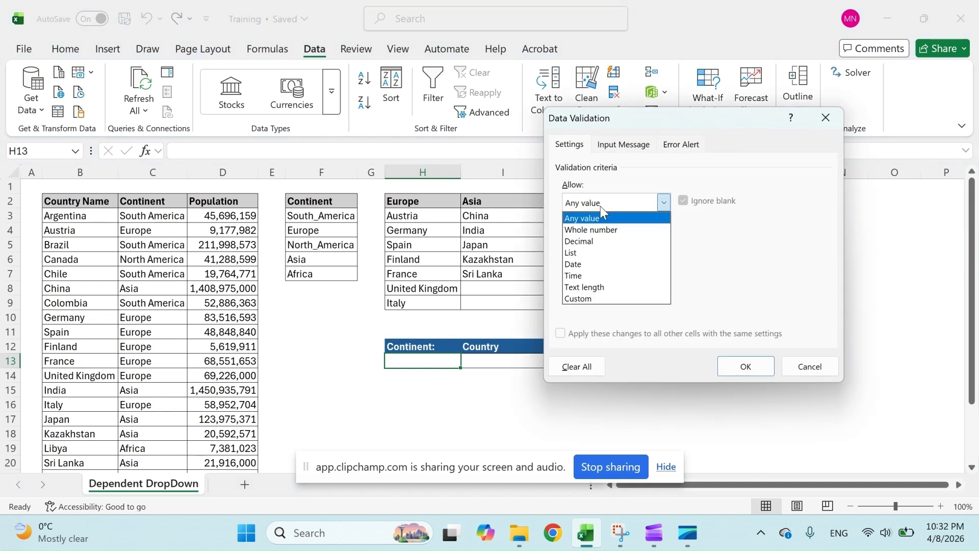
pyautogui.click(598, 253)
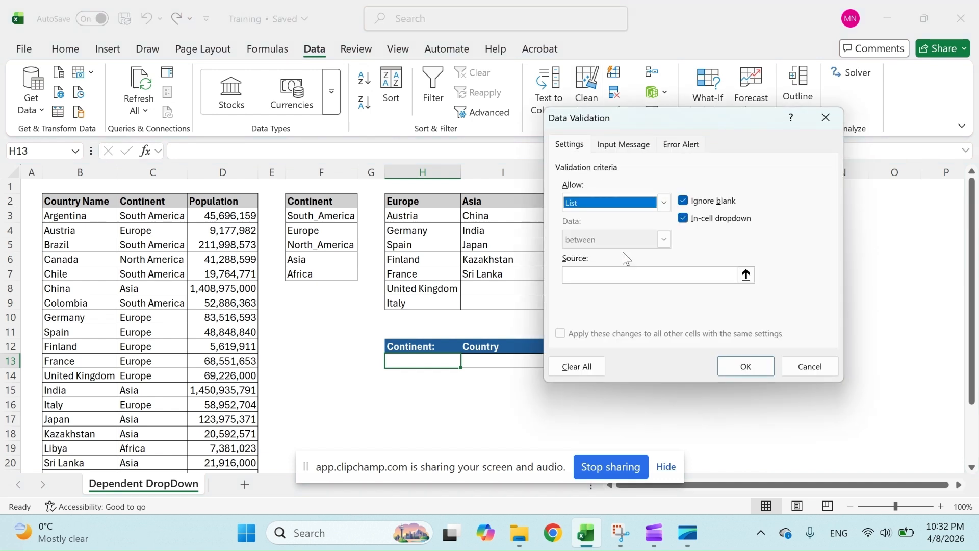
pyautogui.click(743, 278)
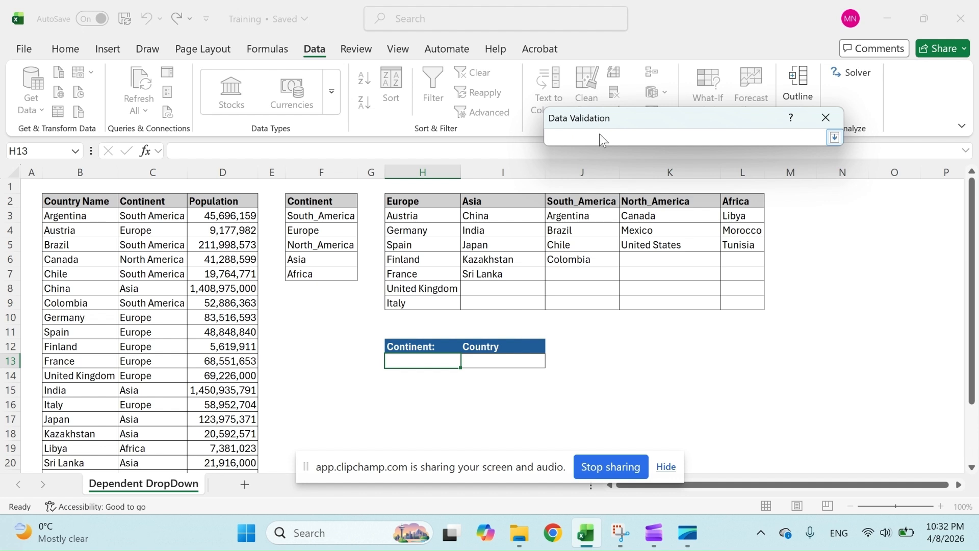
pyautogui.press('F3')
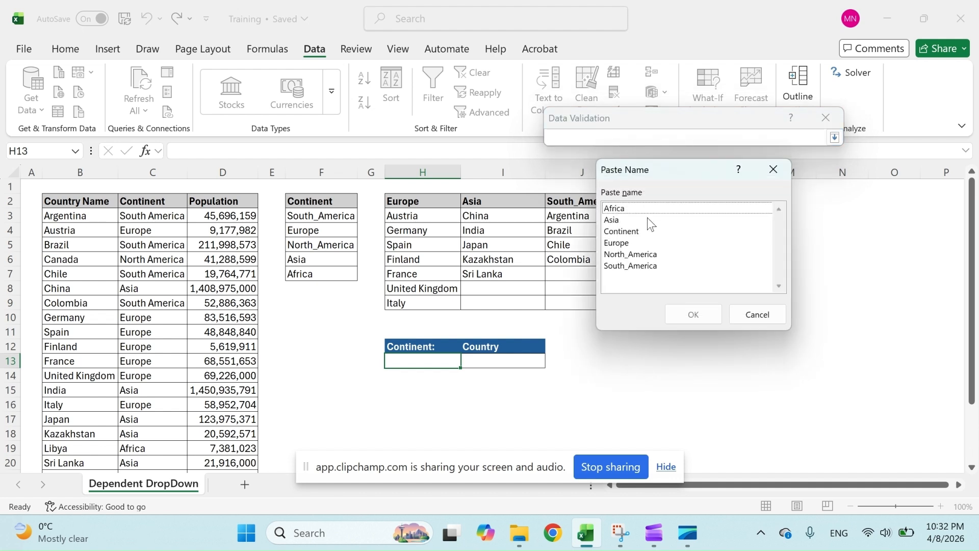
pyautogui.doubleClick(640, 231)
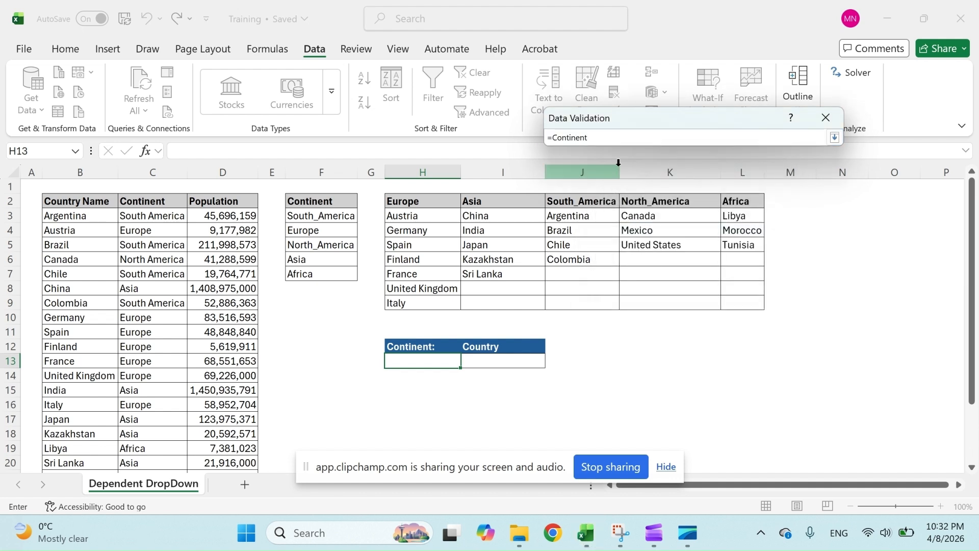
pyautogui.press('Return')
pyautogui.click(745, 365)
pyautogui.click(468, 360)
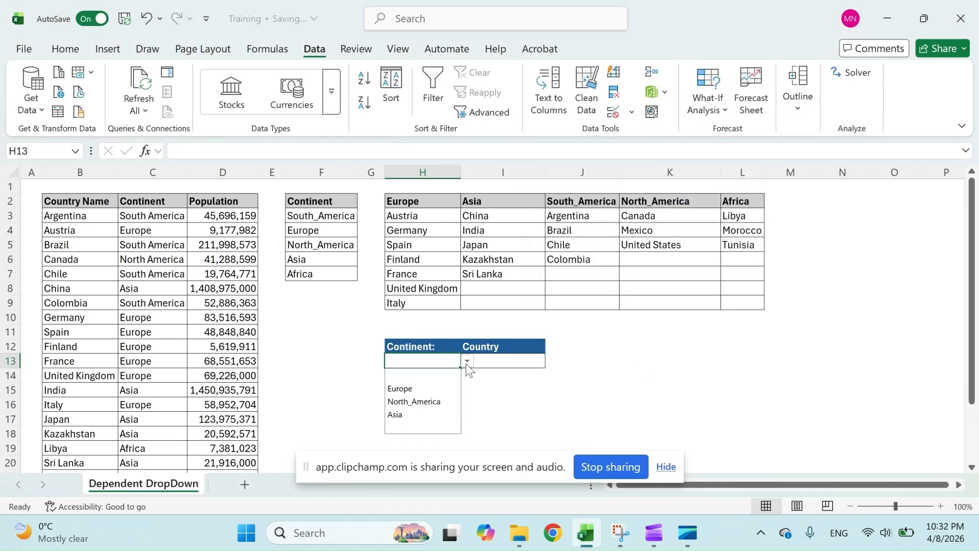
pyautogui.click(411, 389)
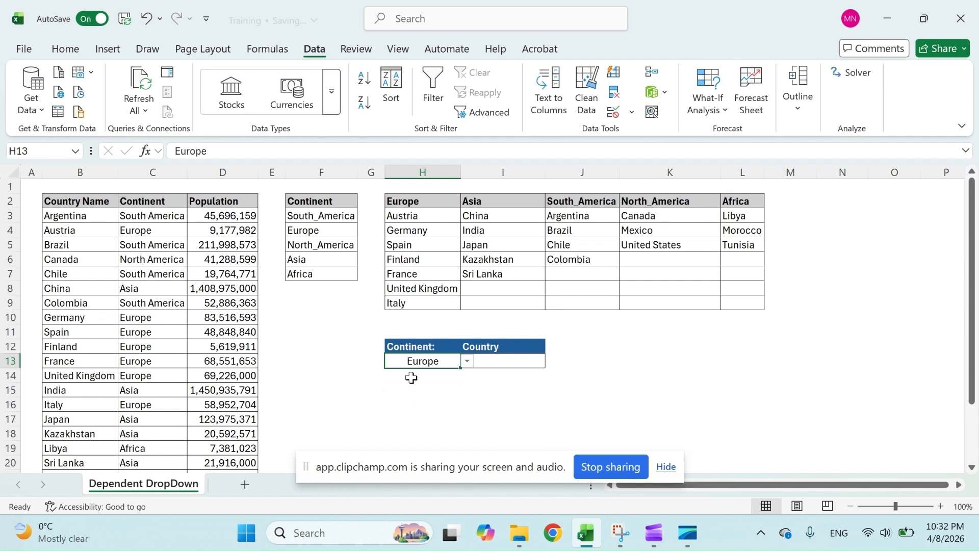
# Add list data validation to I13 with source =INDIRECT($H$13).
pyautogui.click(506, 362)
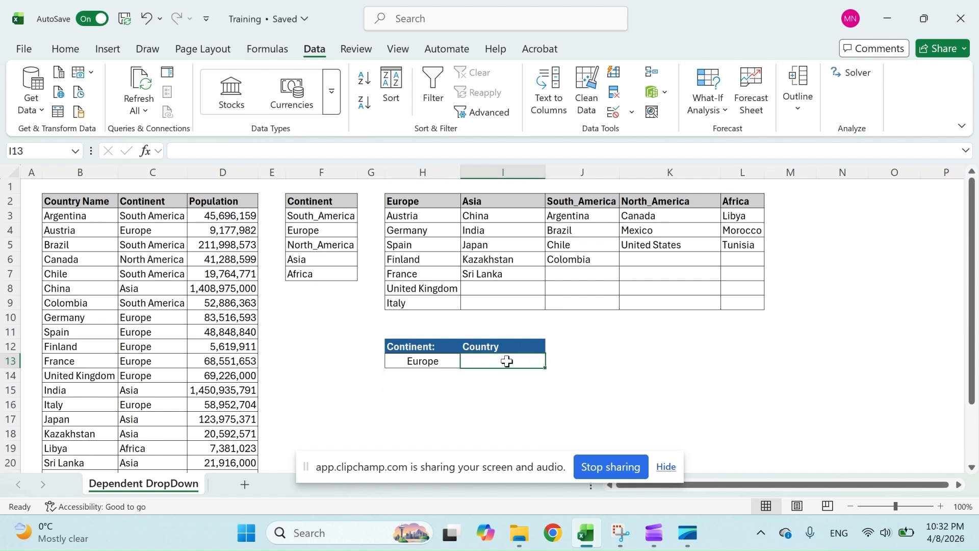
pyautogui.click(613, 114)
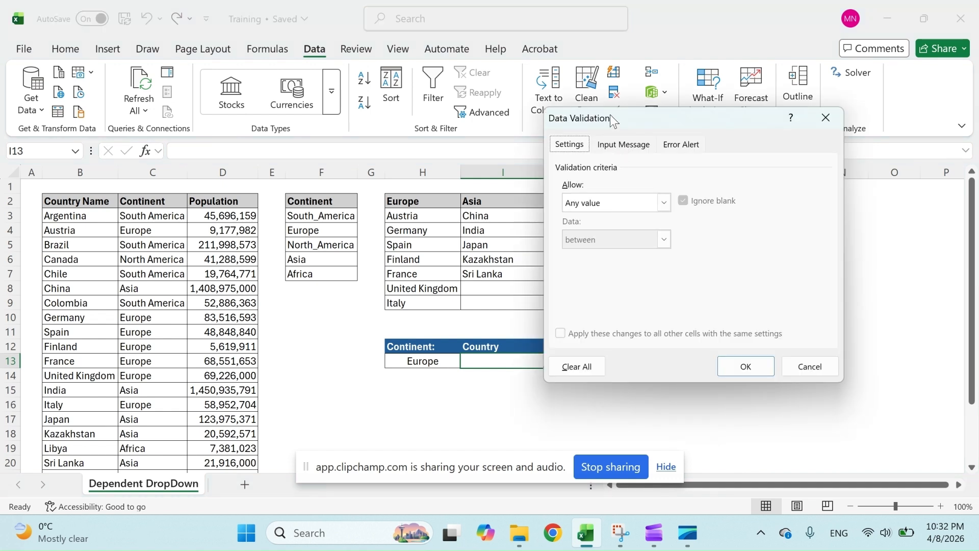
pyautogui.moveTo(610, 114); pyautogui.dragTo(657, 108)
pyautogui.click(652, 196)
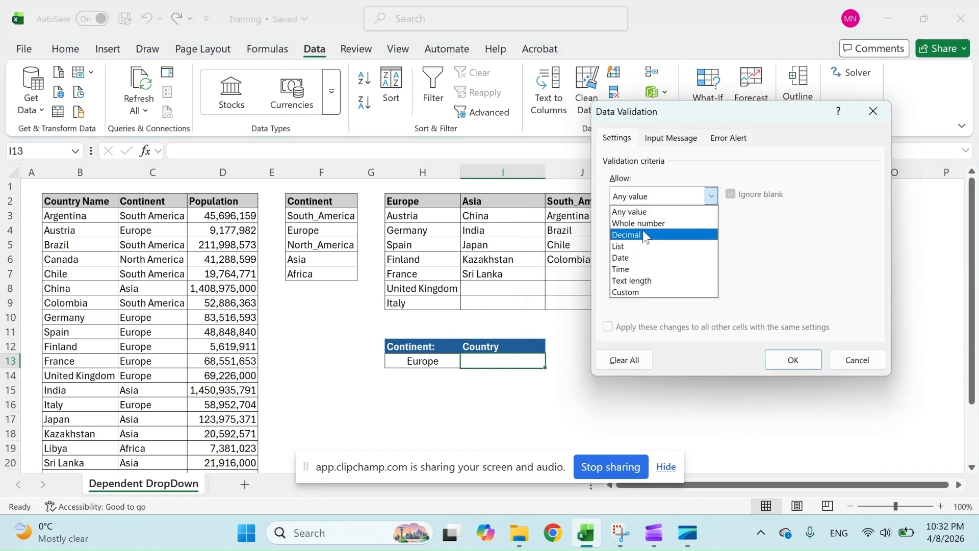
pyautogui.click(643, 247)
pyautogui.click(714, 267)
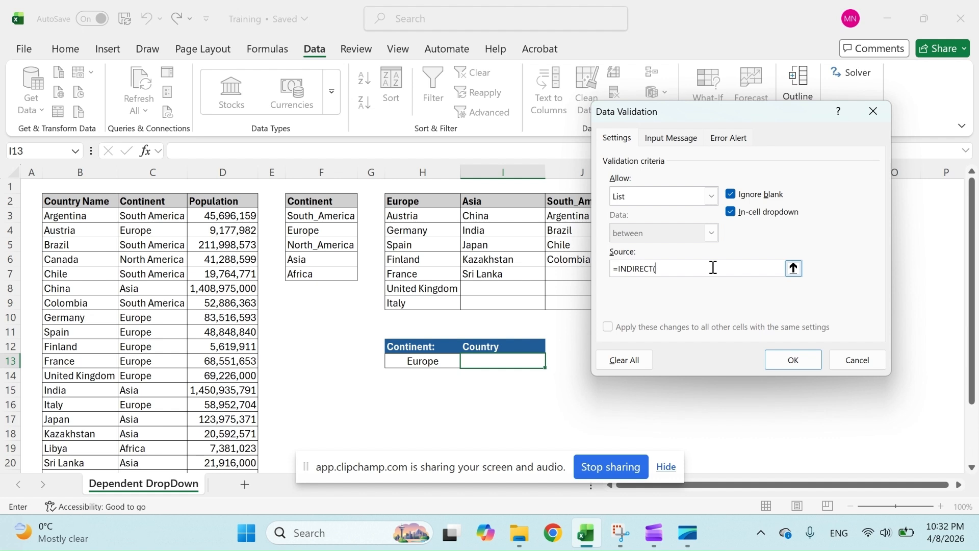
pyautogui.click(438, 361)
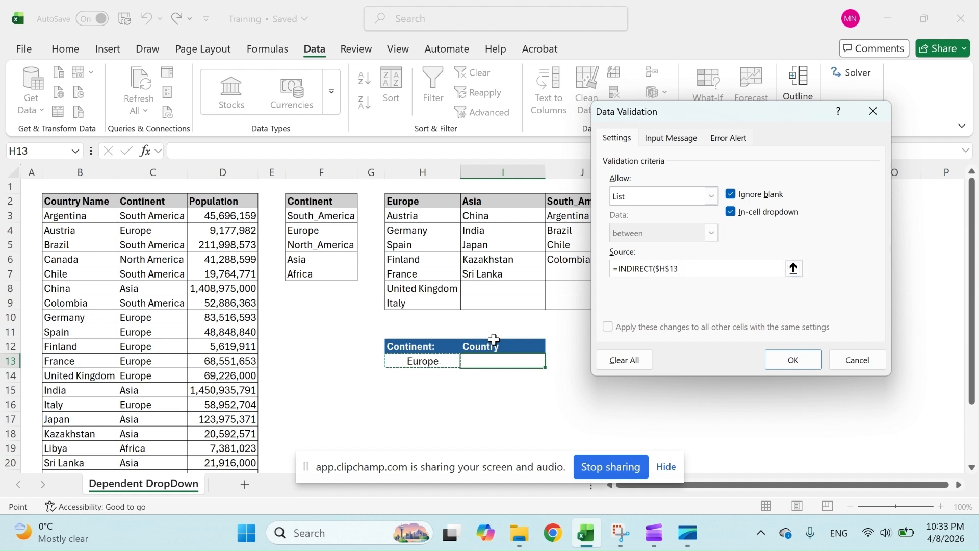
pyautogui.click(678, 269)
pyautogui.click(680, 275)
pyautogui.press('F2')
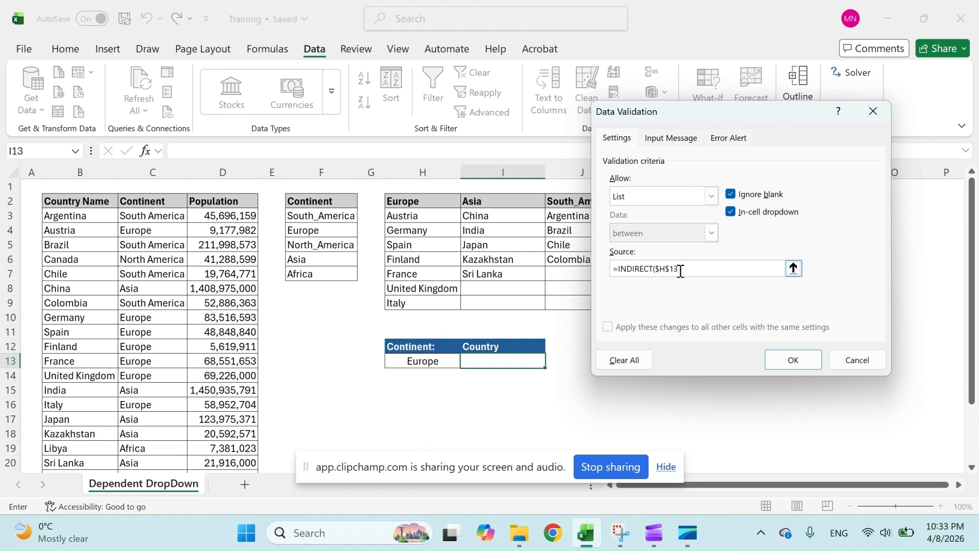
pyautogui.write(')')
pyautogui.click(792, 360)
# Open the Country dropdown in I13 to check the countries it offers.
pyautogui.click(572, 371)
pyautogui.click(531, 360)
pyautogui.click(552, 362)
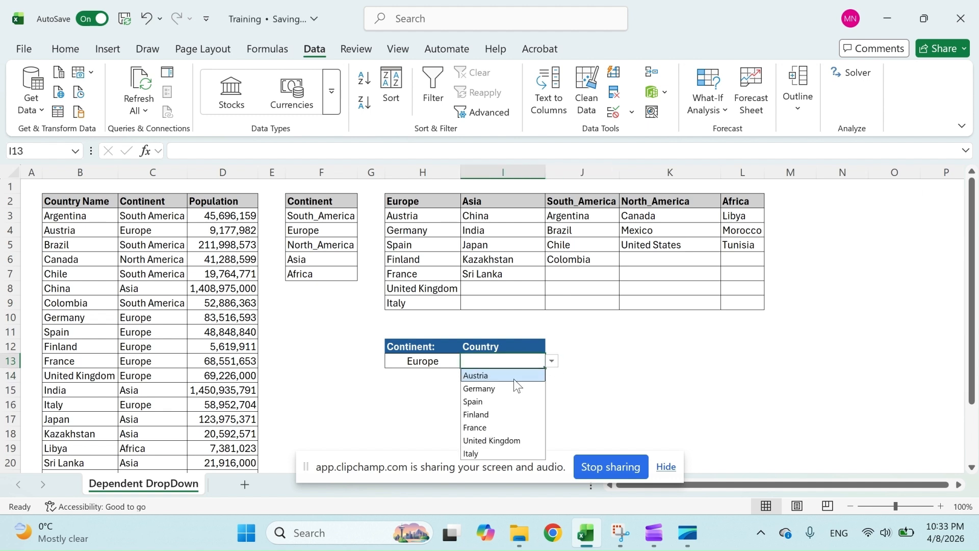